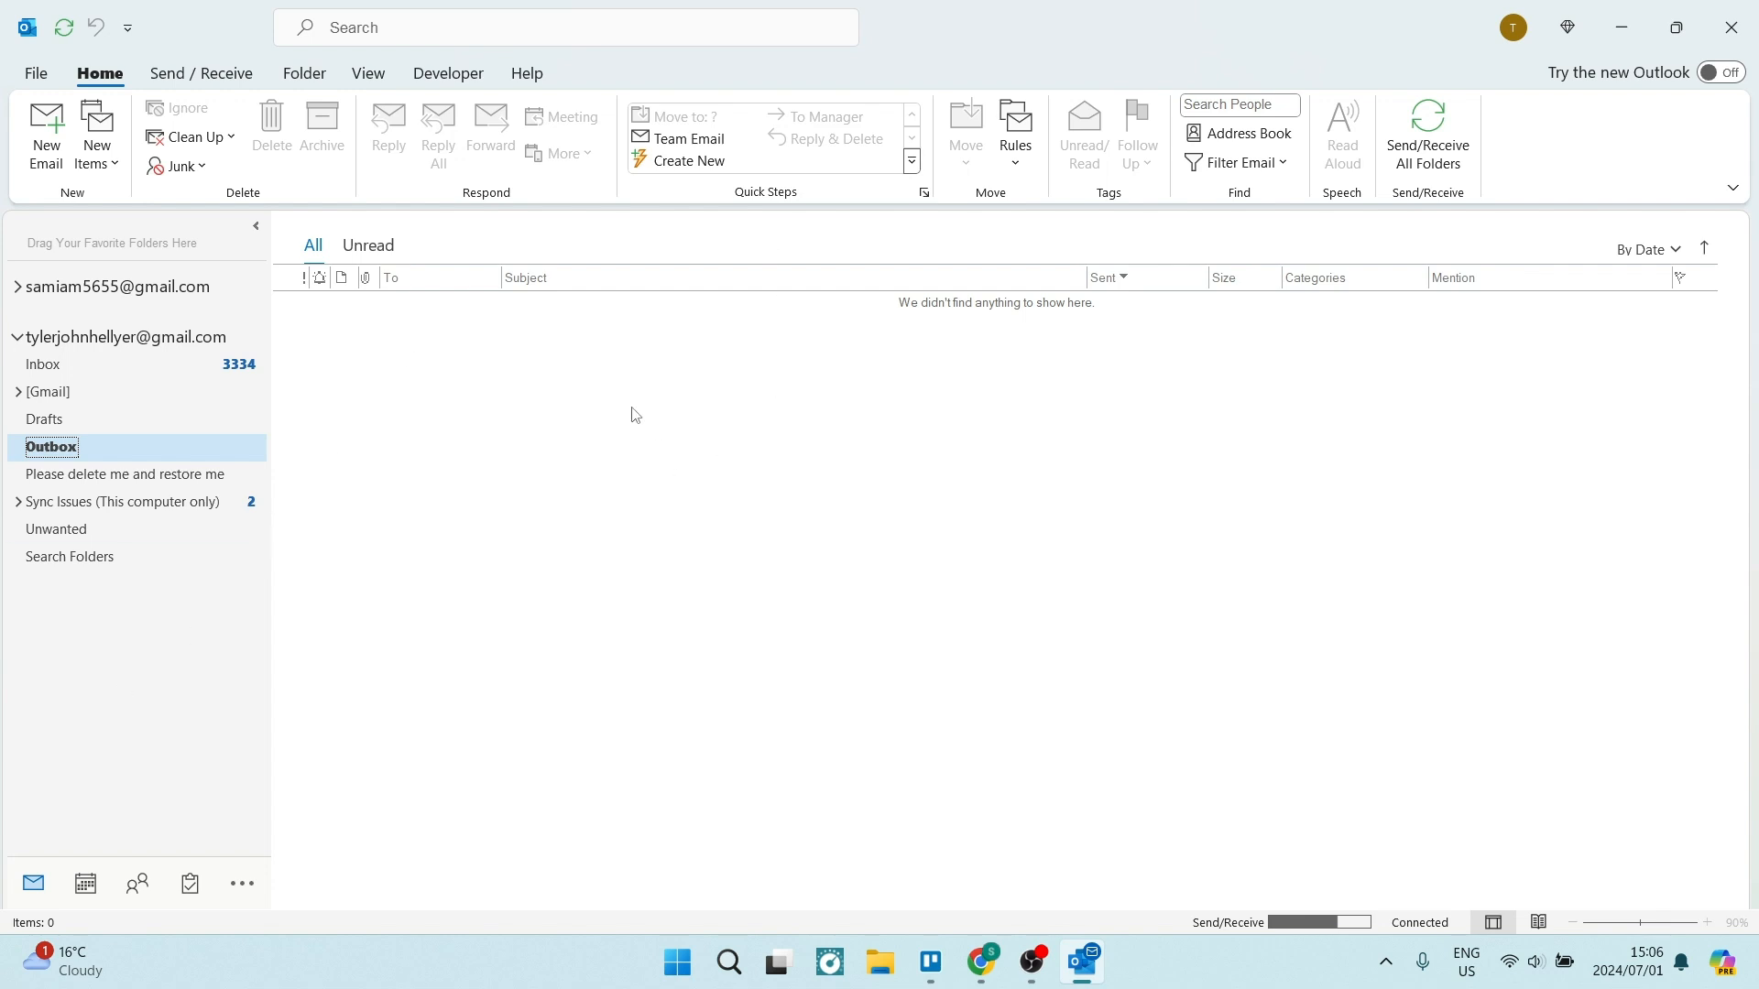
Step: Open Outlook Options from the File backstage menu
click(36, 73)
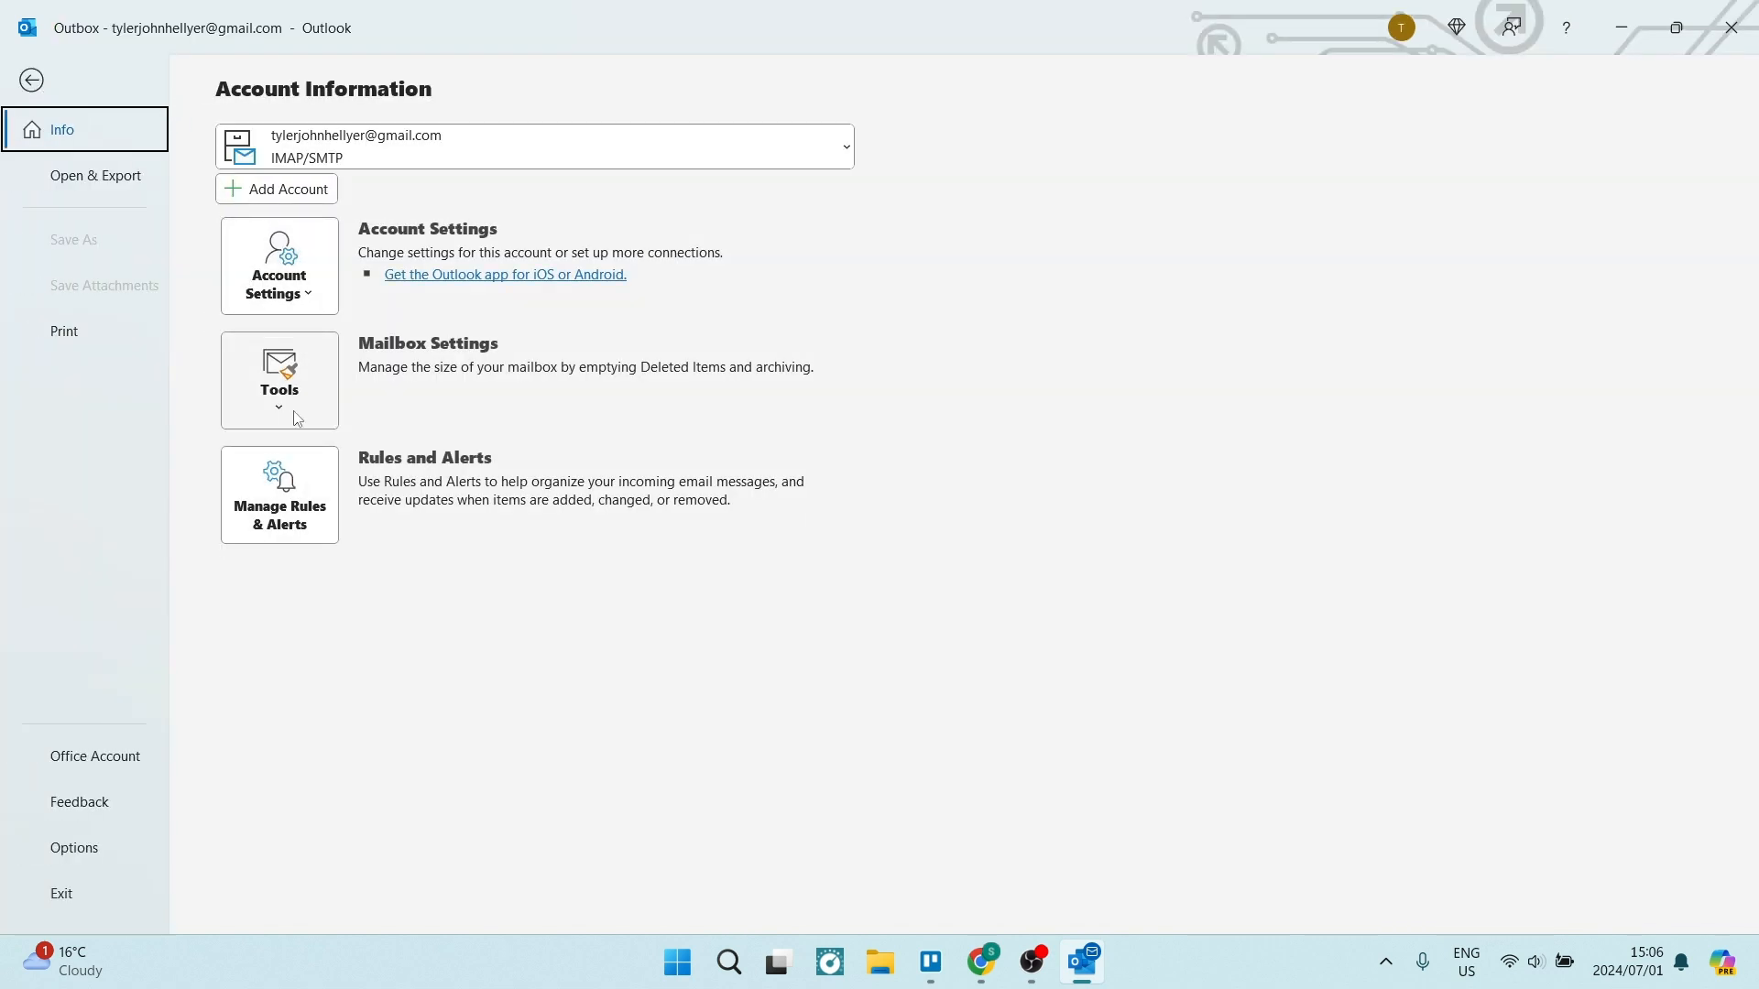
click(74, 848)
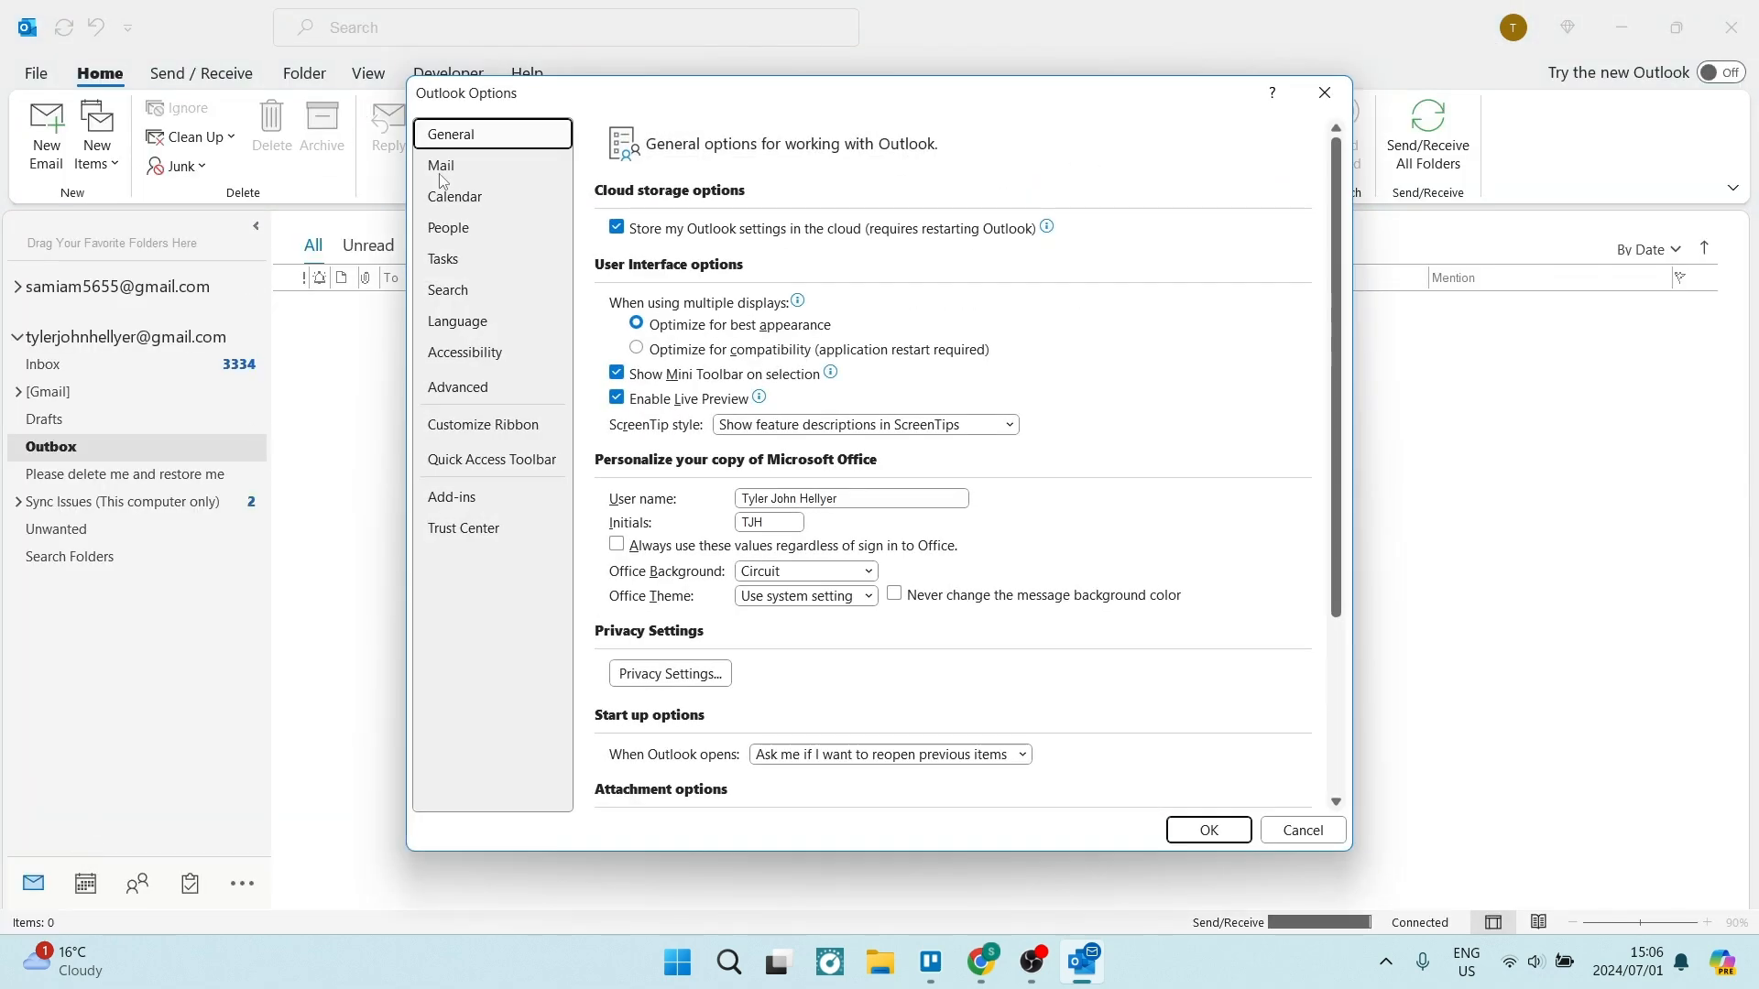
Step: On the Language page, review the display language rows: Match Microsoft Windows and English
click(471, 322)
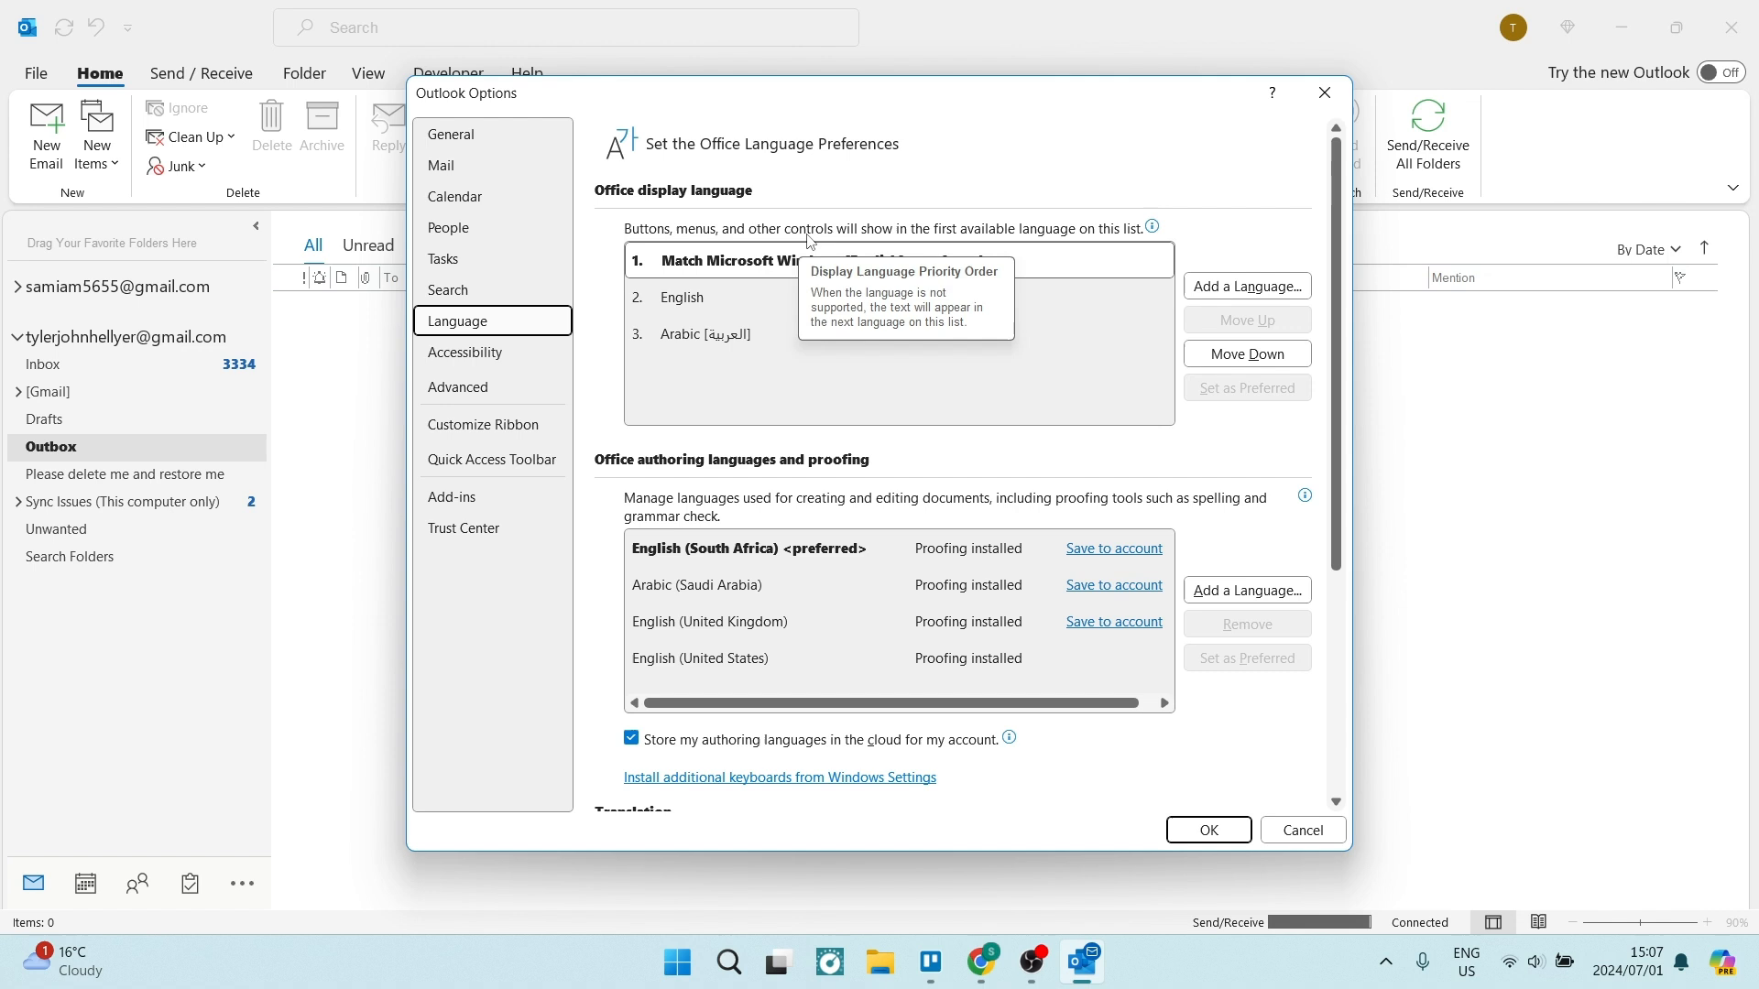
click(889, 262)
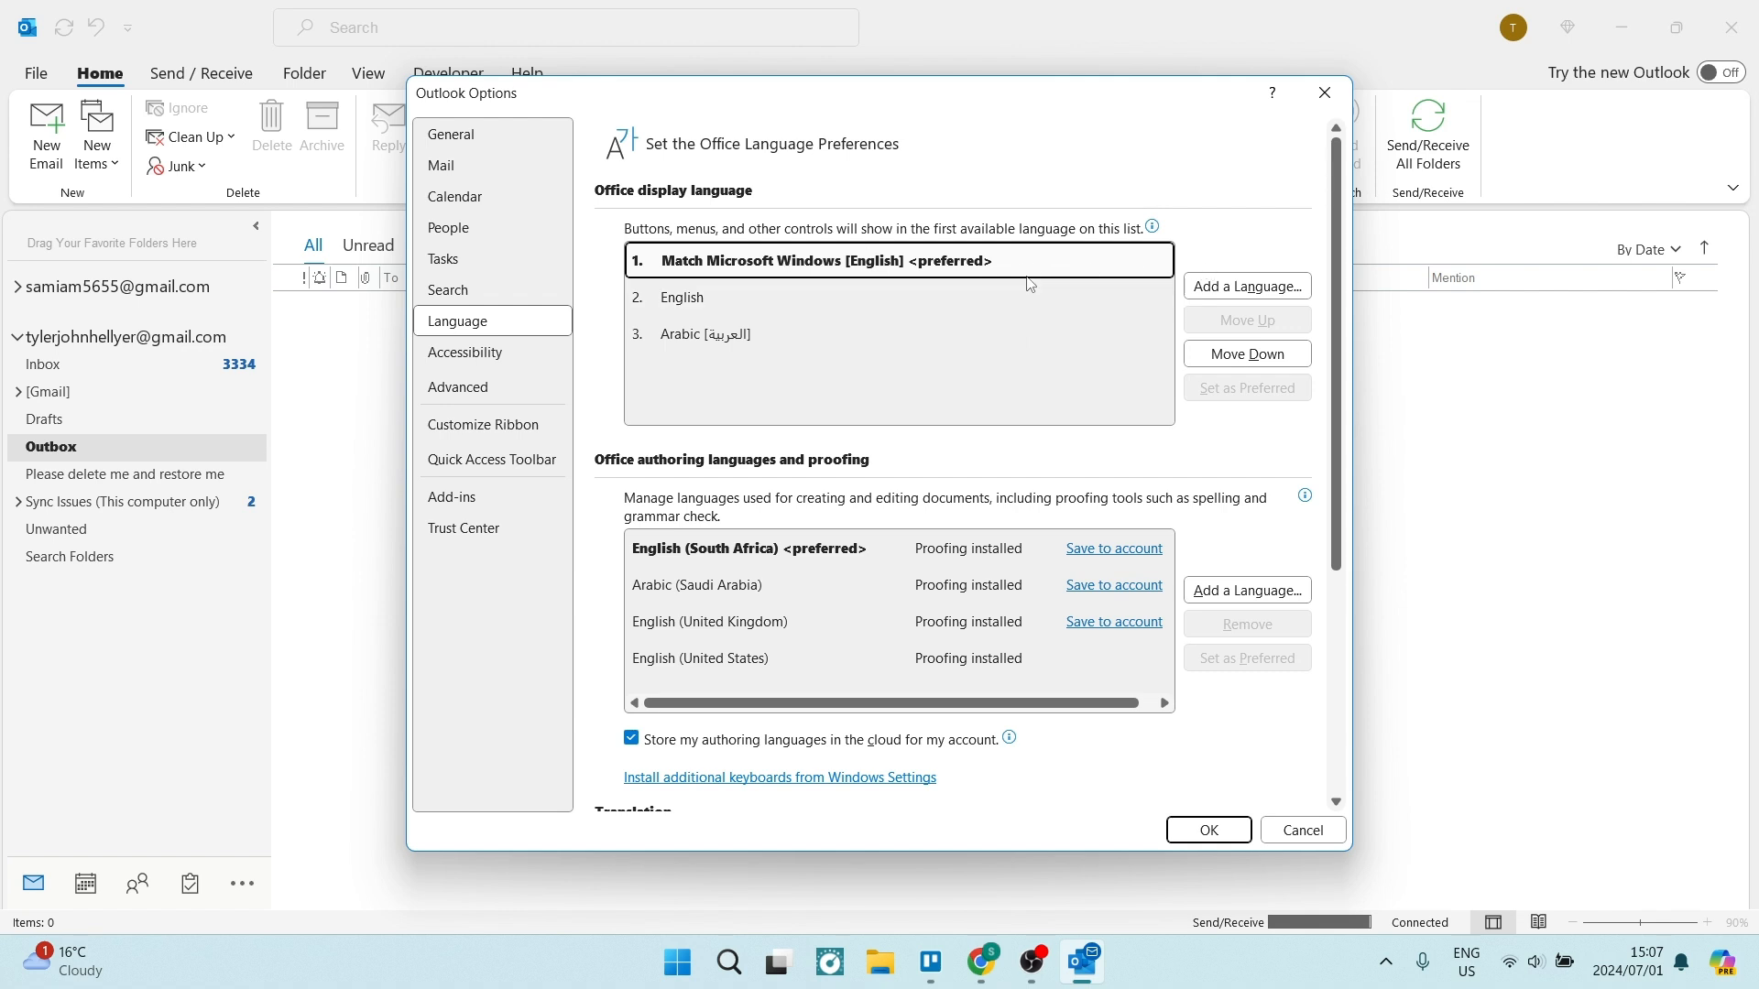
click(827, 305)
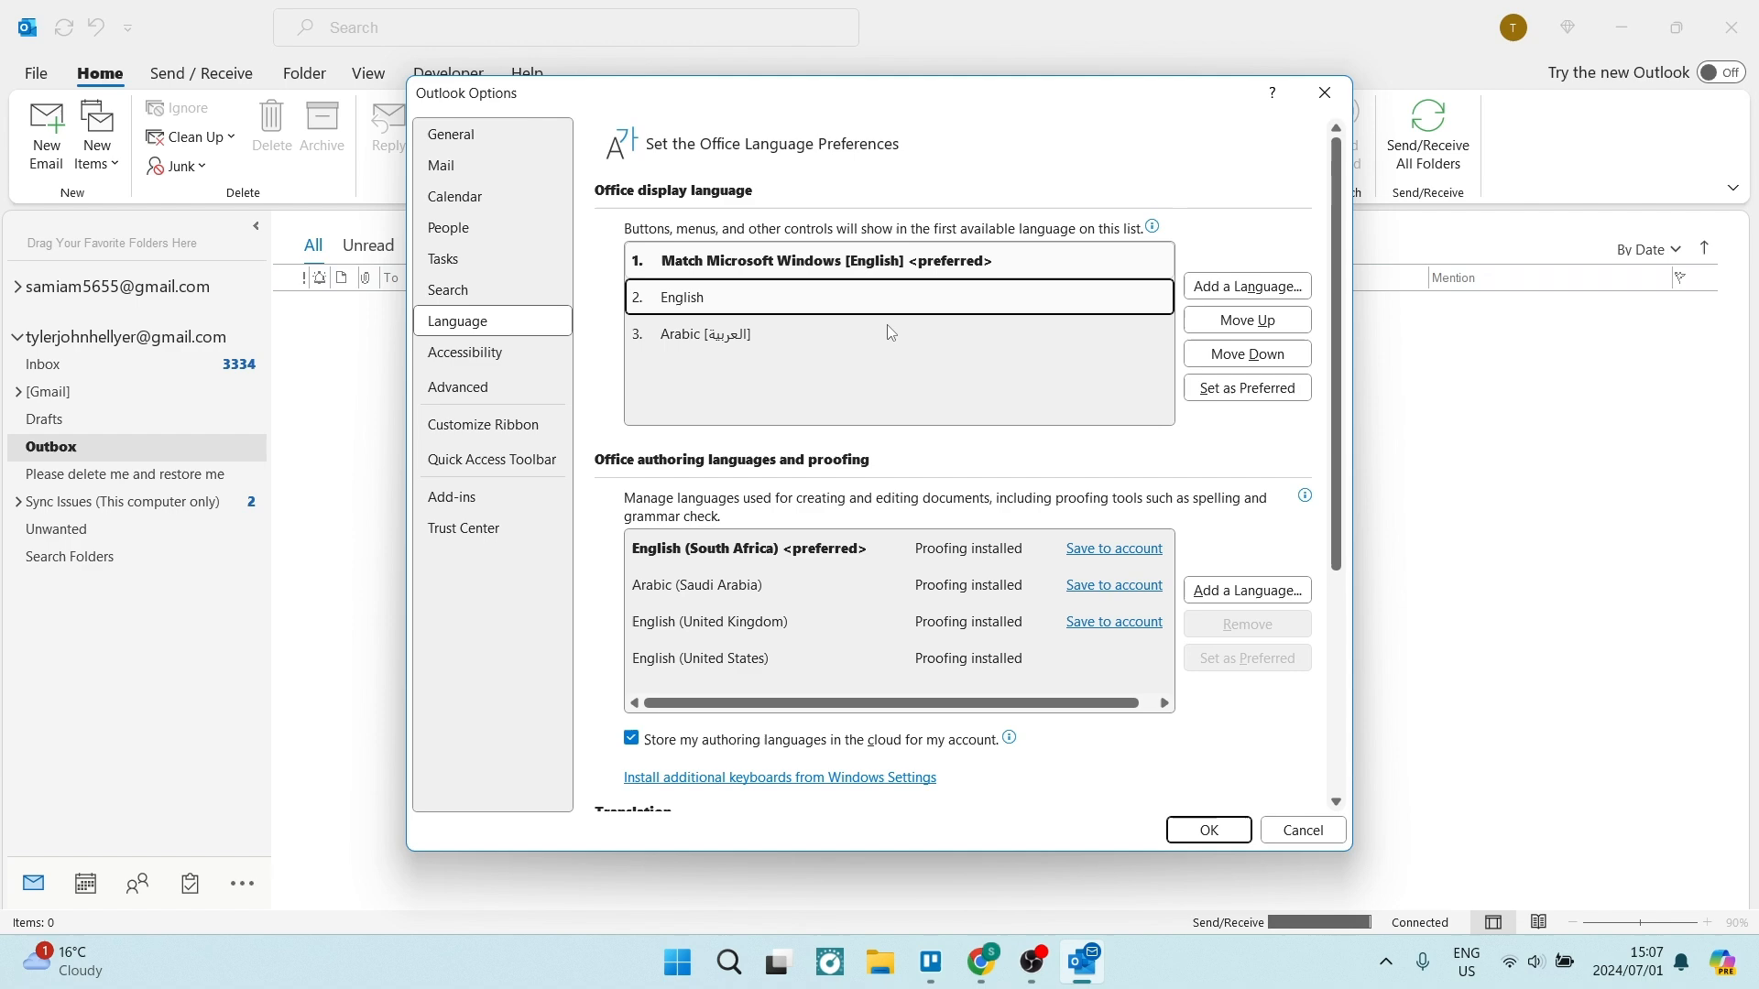
click(862, 263)
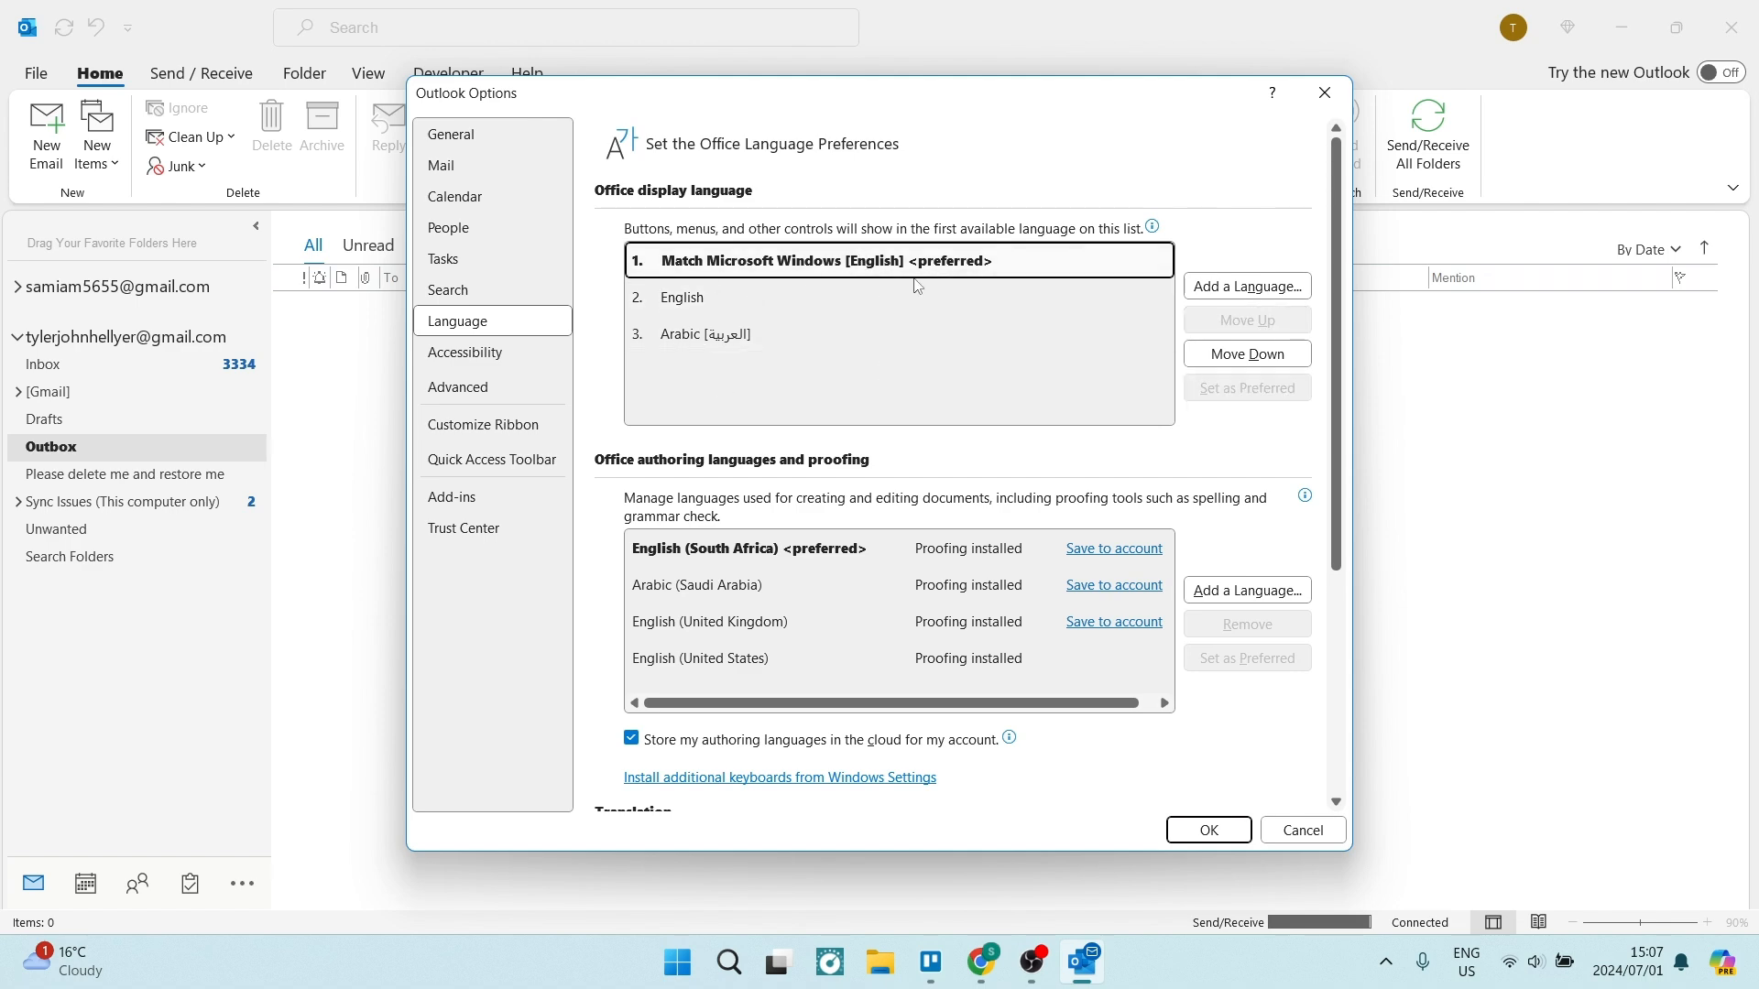
Step: Bring up the Install a display language list via Add a Language, then cancel without installing
click(1215, 288)
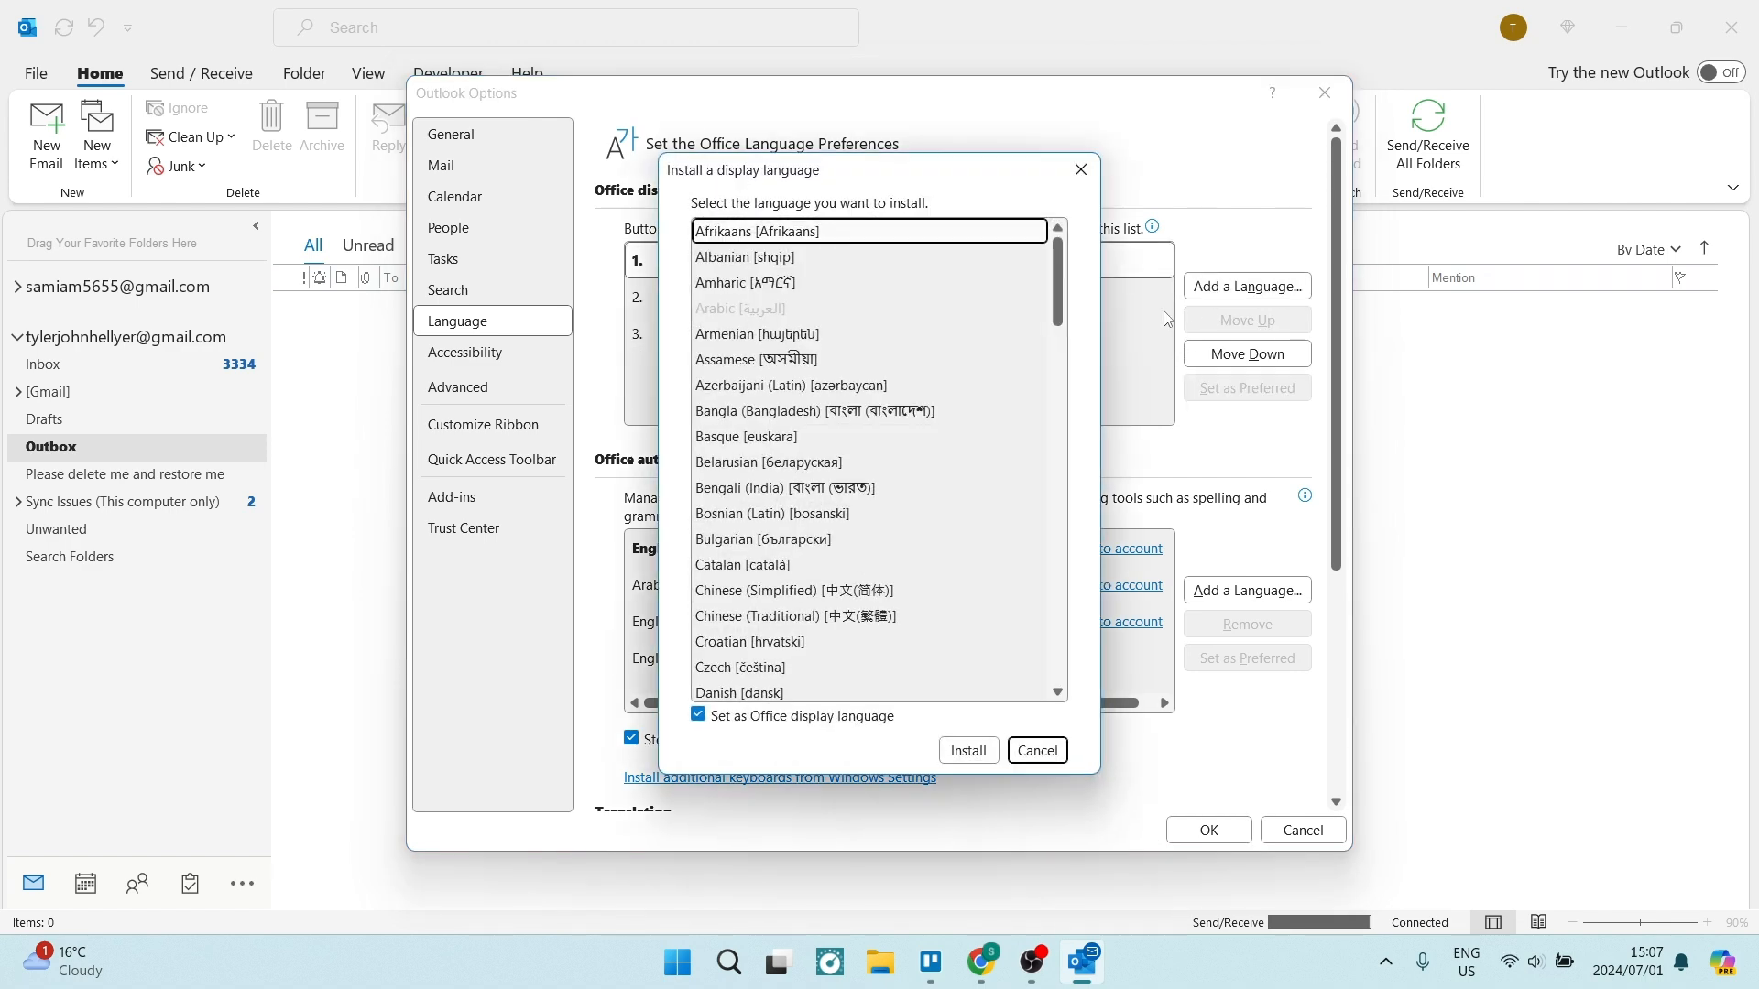
scroll(882, 360, down, 3)
scroll(882, 361, down, 4)
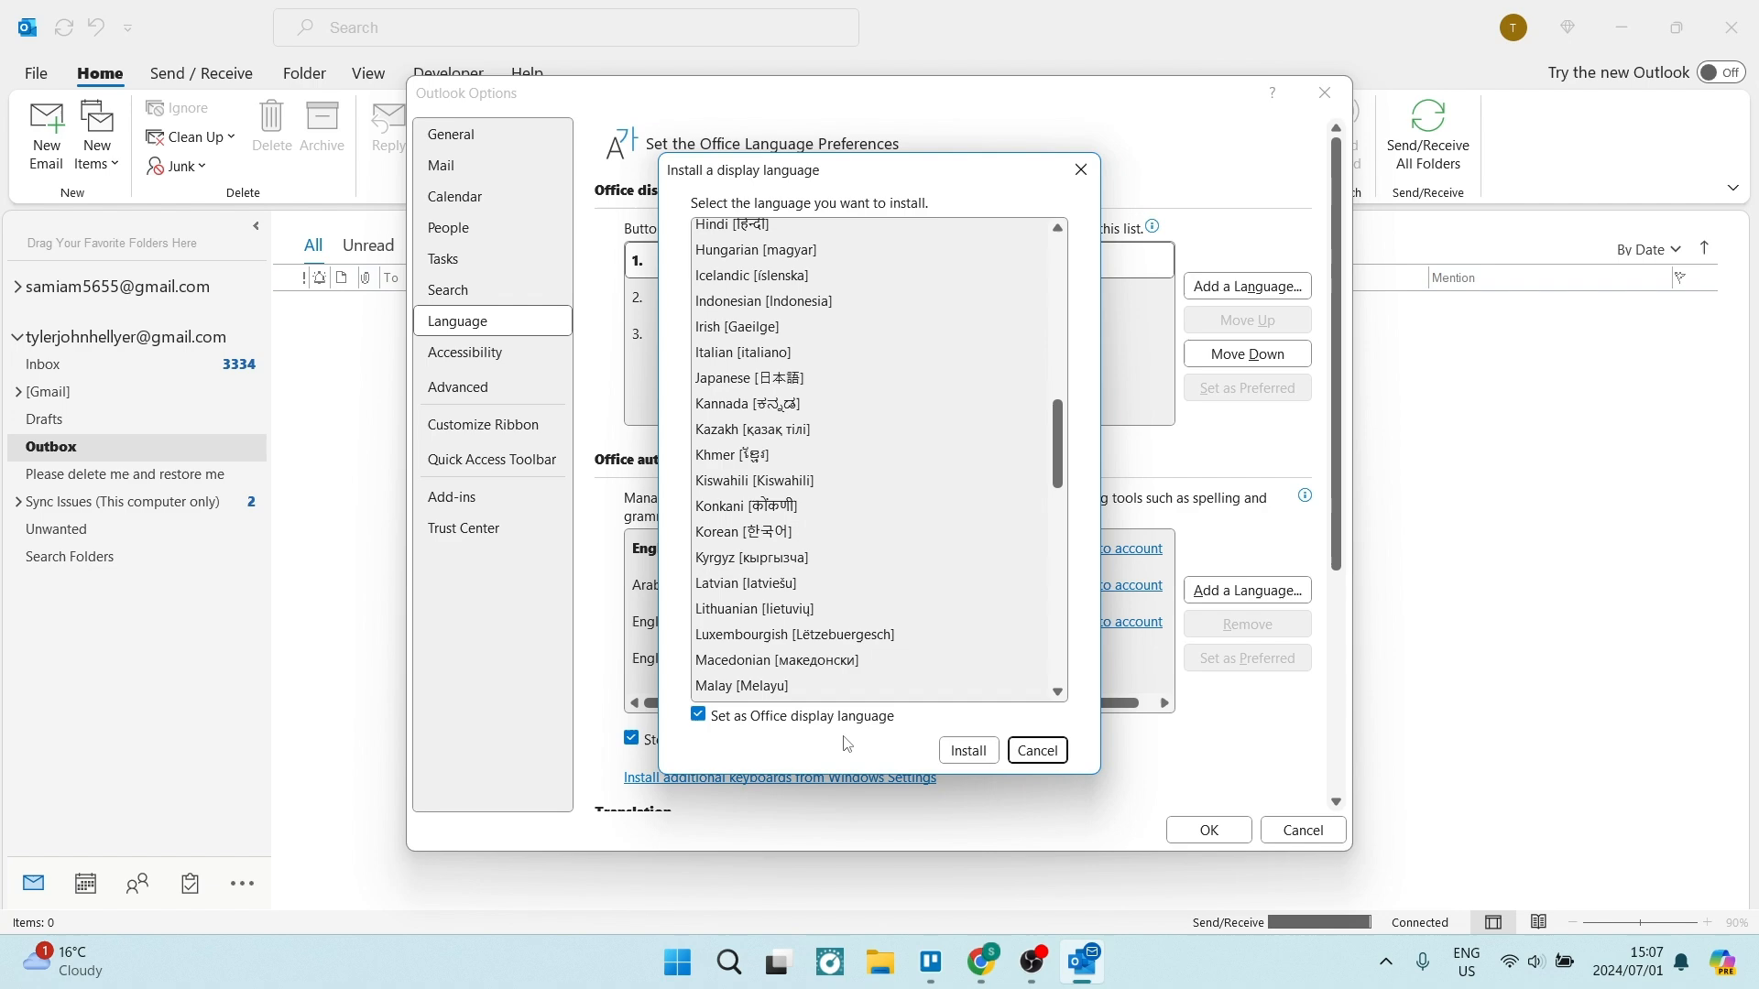
click(1037, 751)
scroll(867, 529, down, 3)
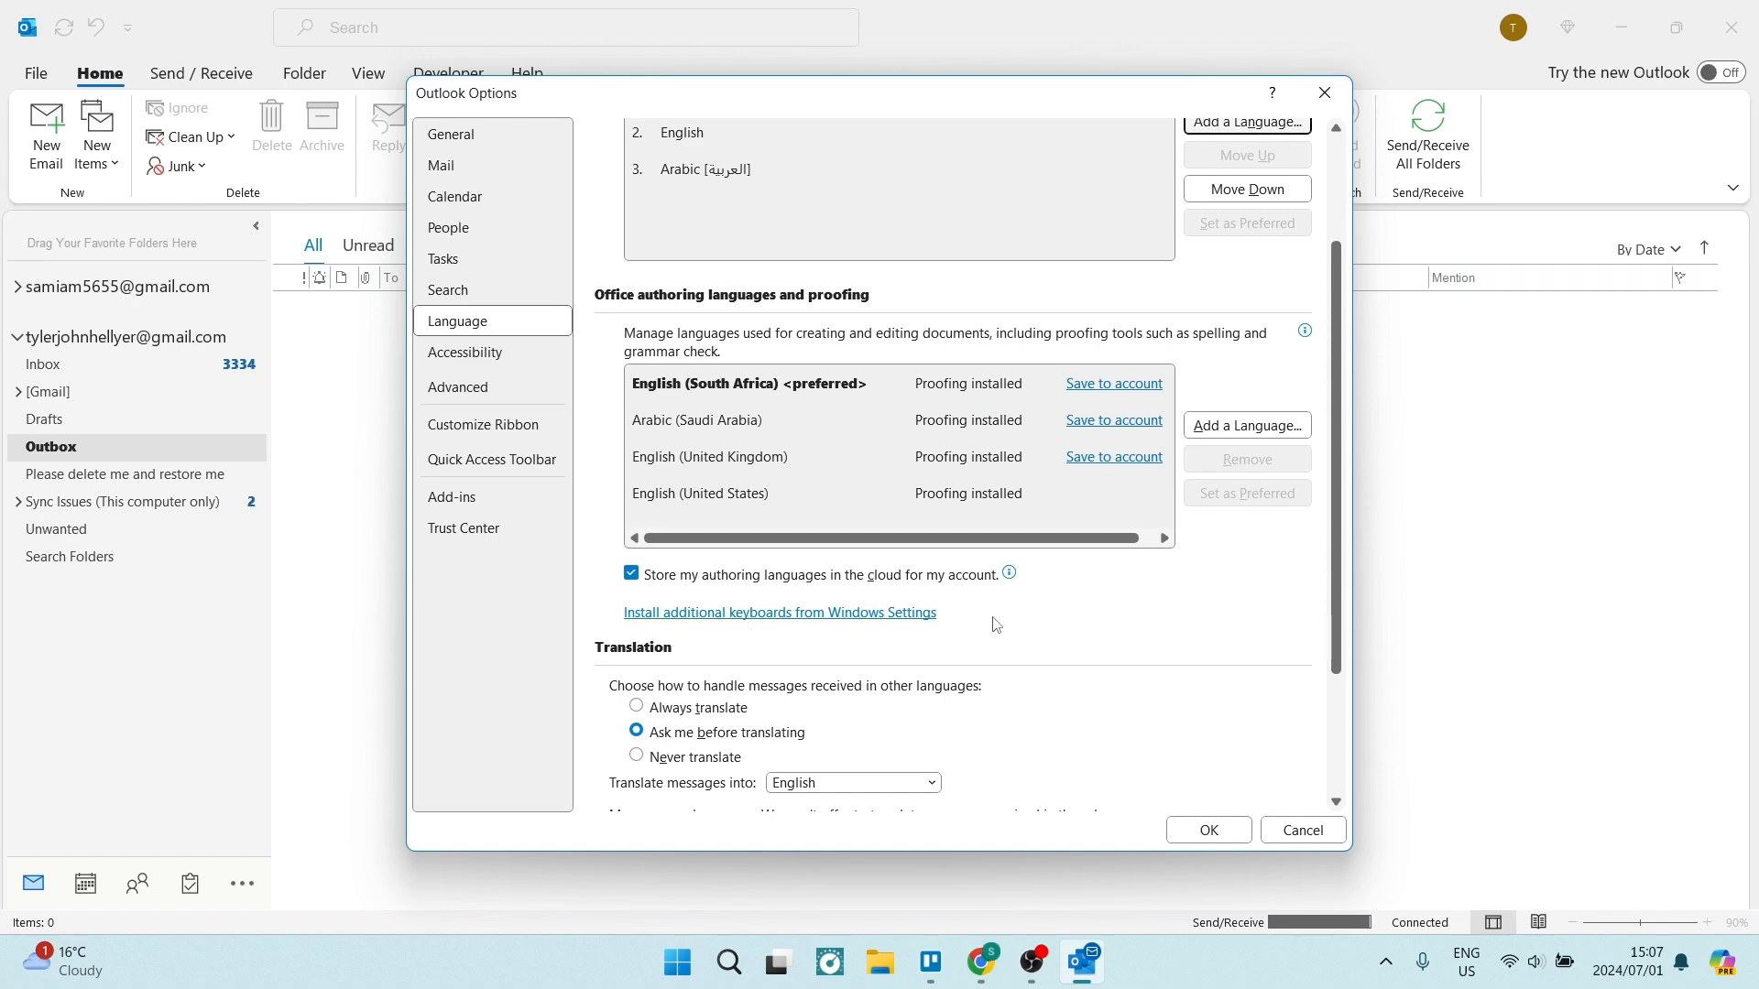
scroll(994, 643, up, 2)
scroll(961, 605, down, 3)
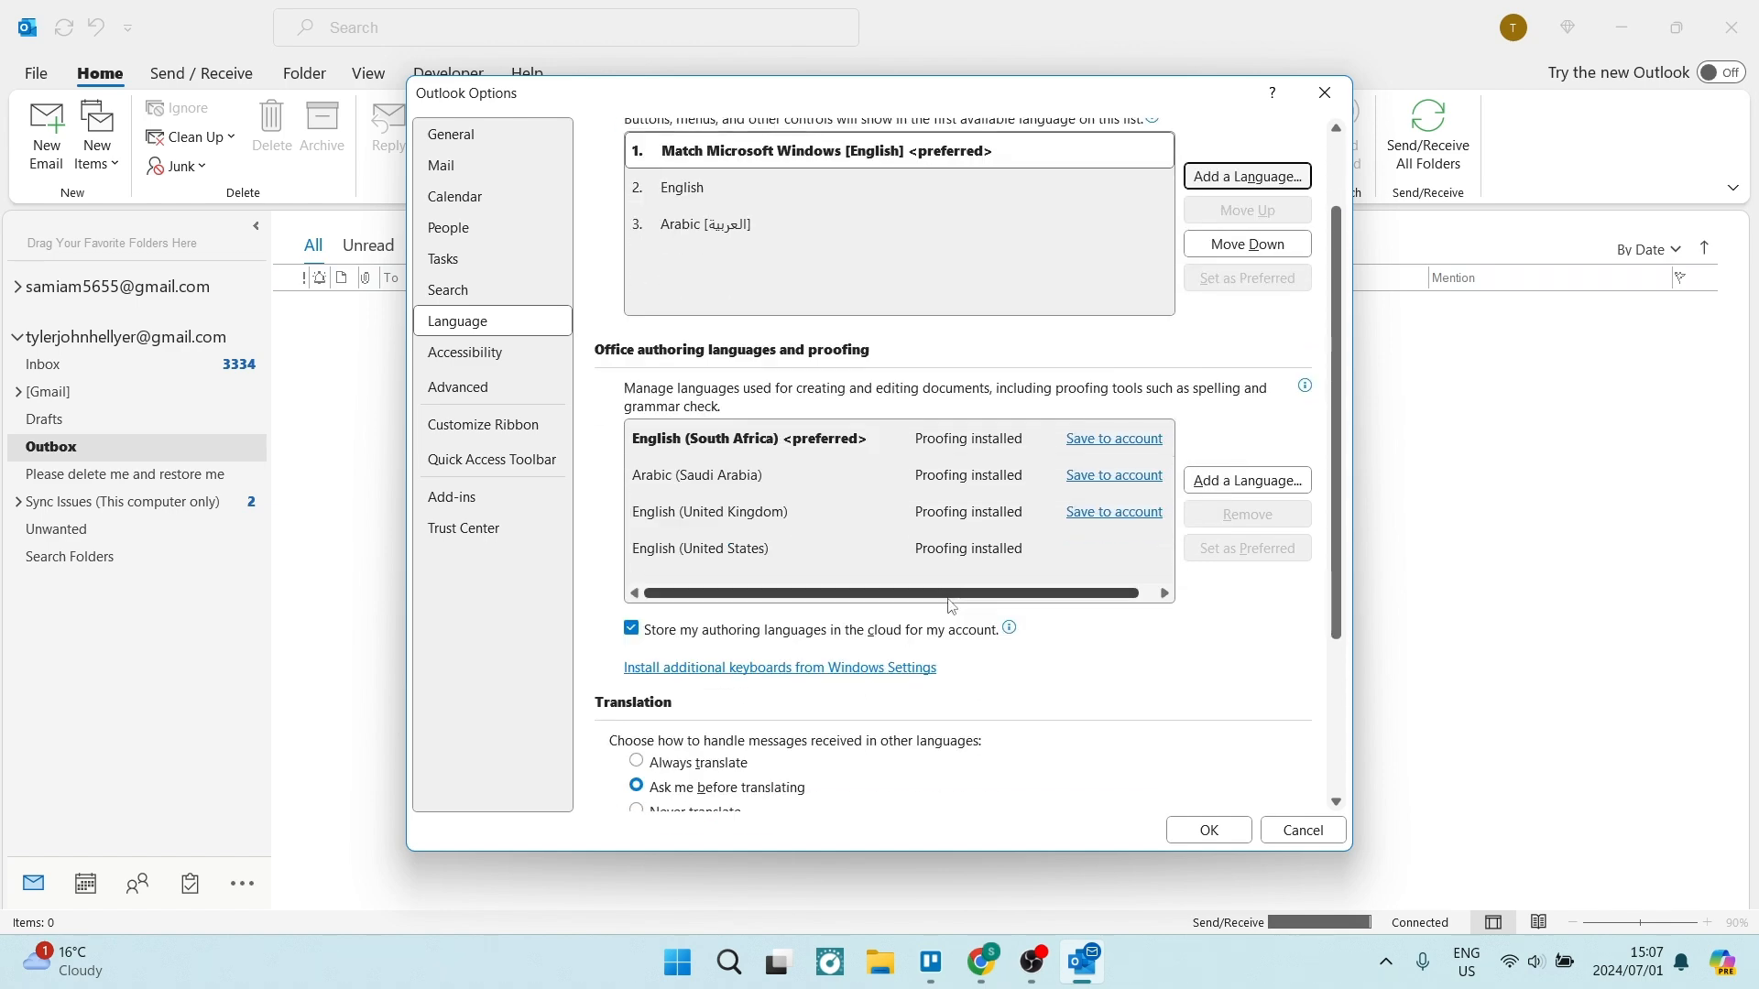
click(1209, 831)
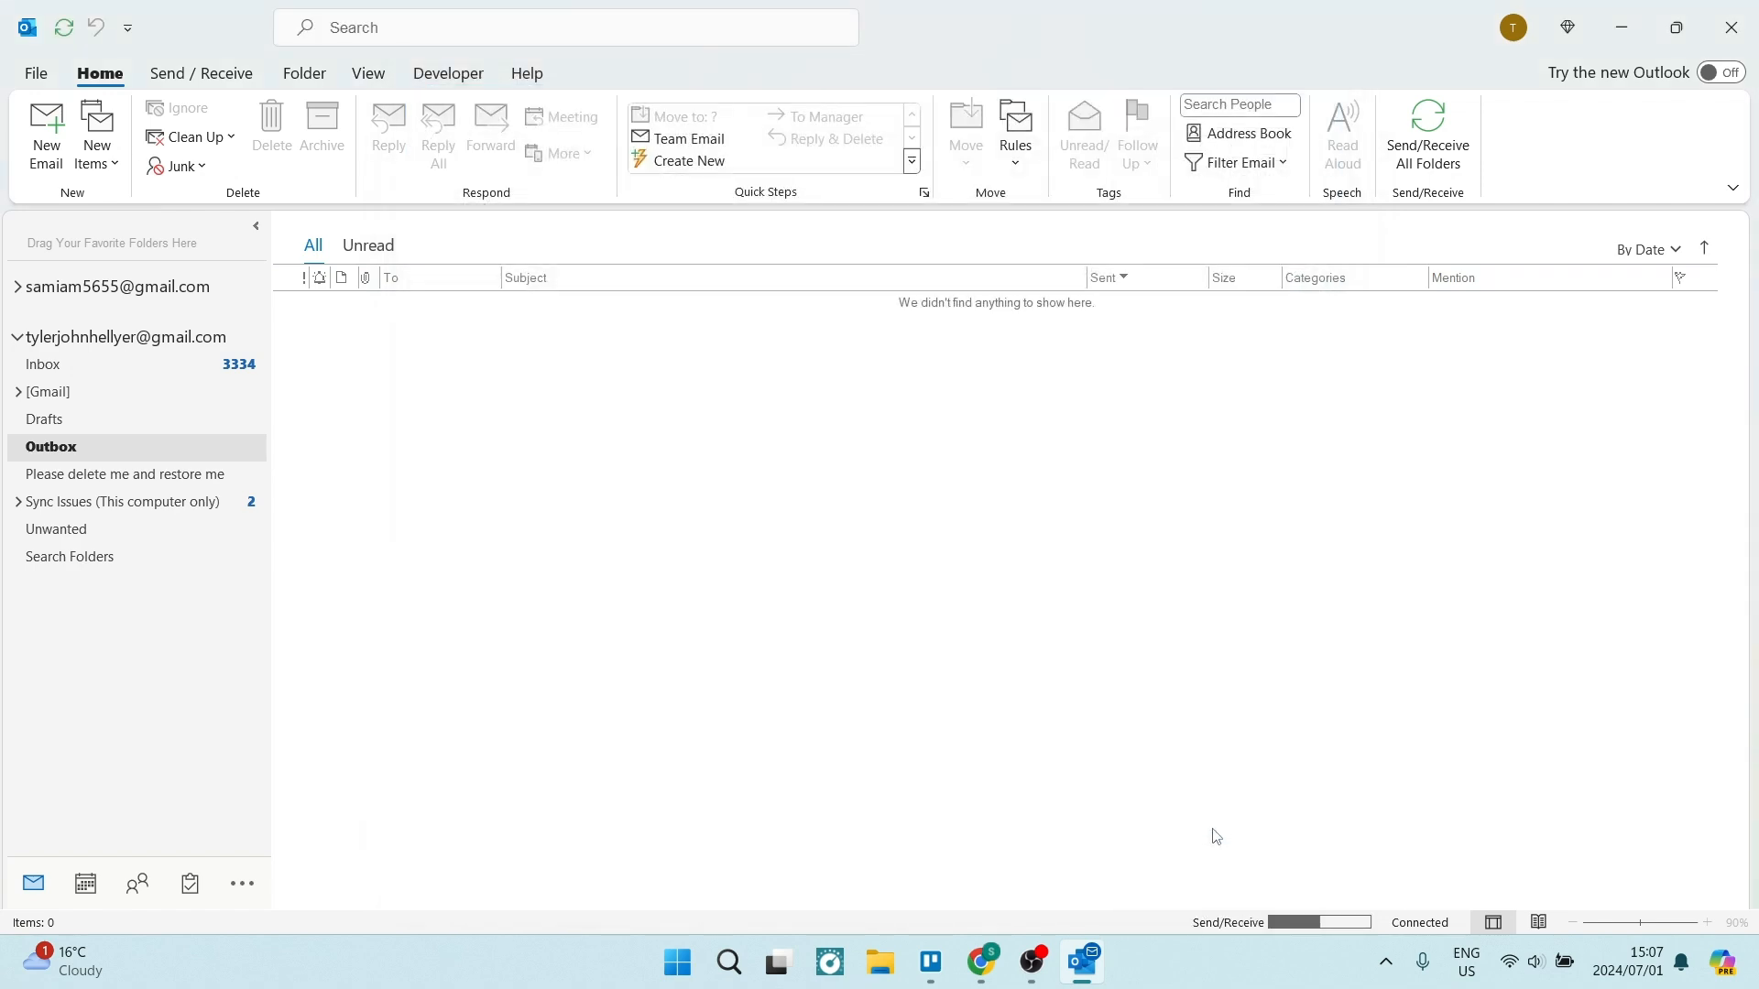